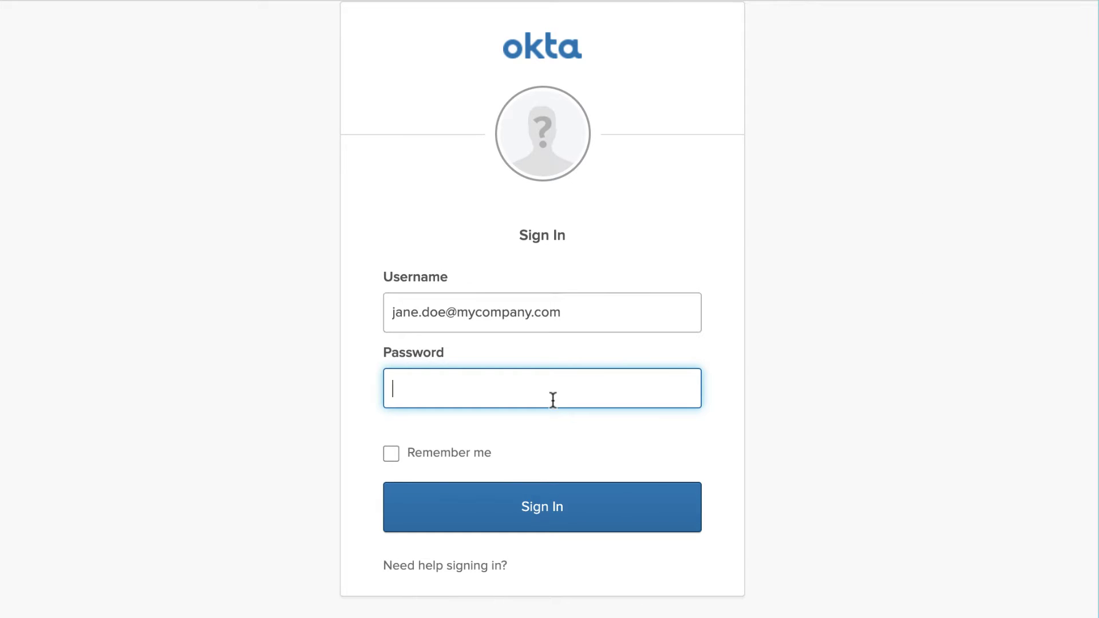
- Enter the account password and submit the sign-in form
type("••••••••••")
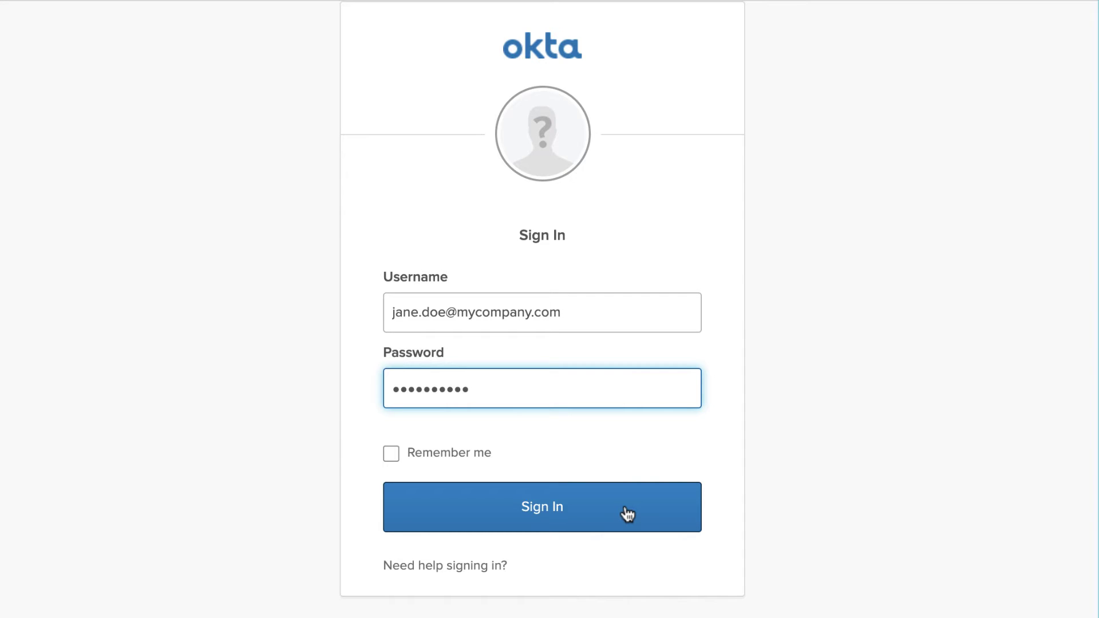
left_click(628, 514)
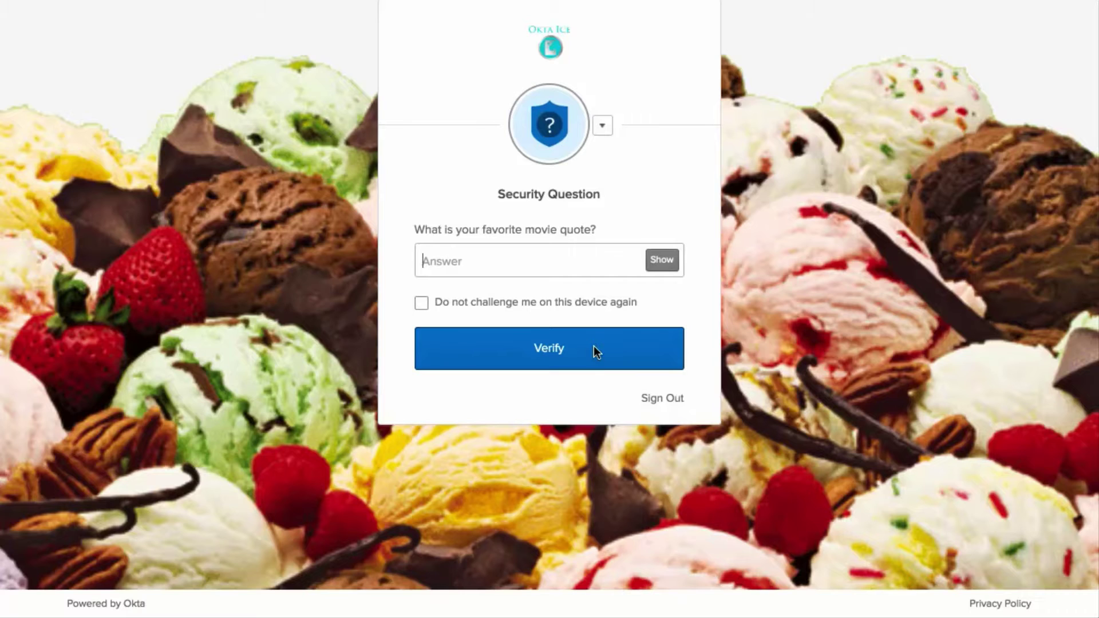
- Switch verification to SMS Authentication and verify with the code texted to the phone
left_click(604, 127)
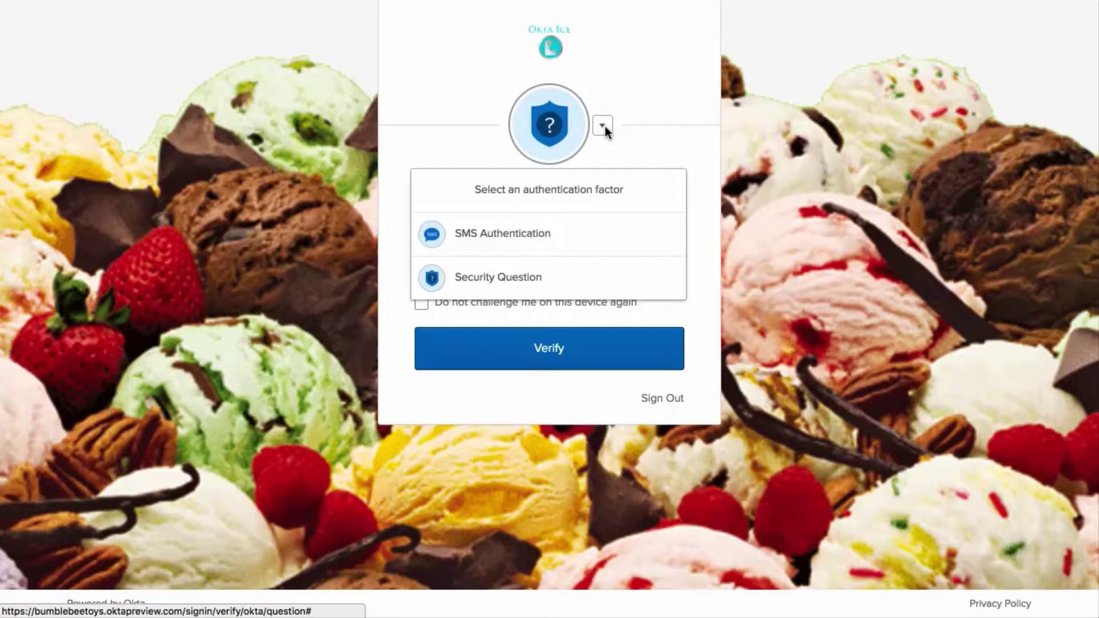
left_click(582, 240)
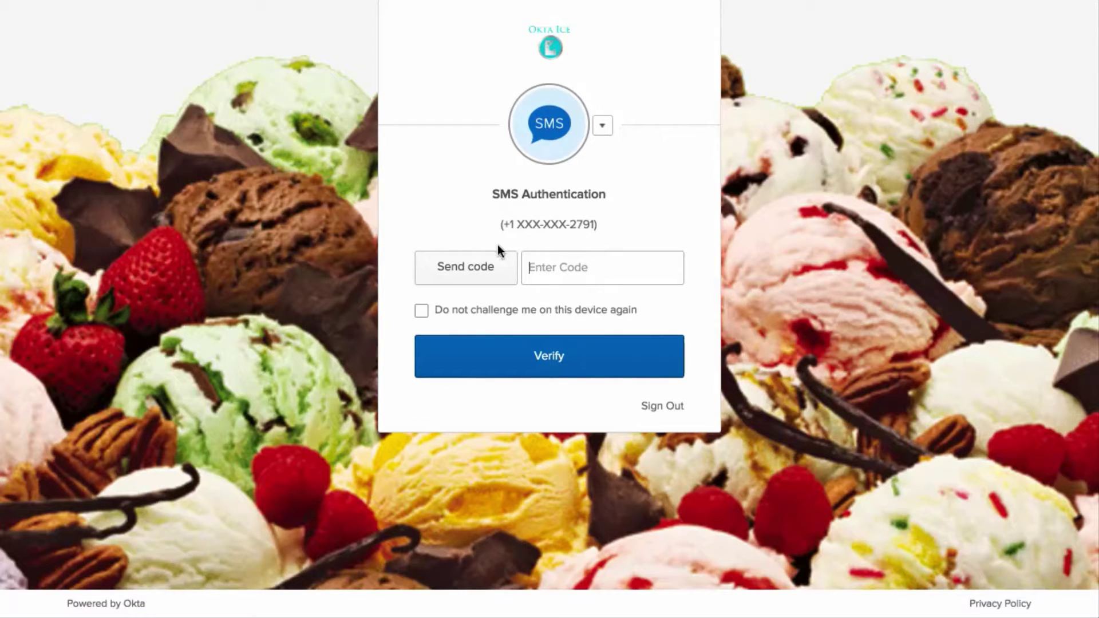
left_click(467, 276)
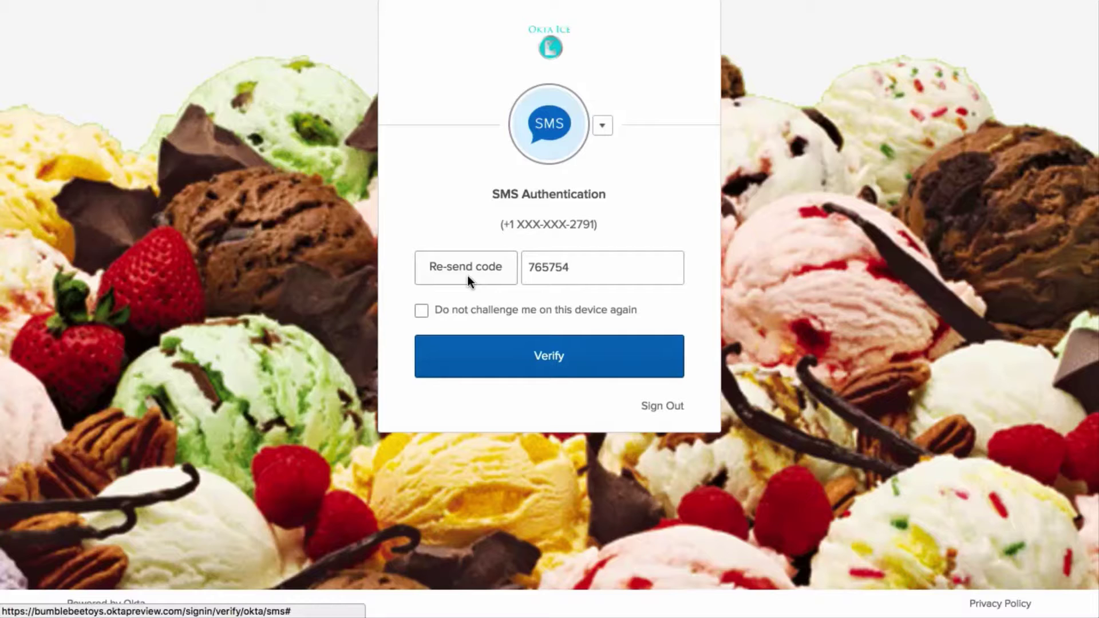
left_click(505, 365)
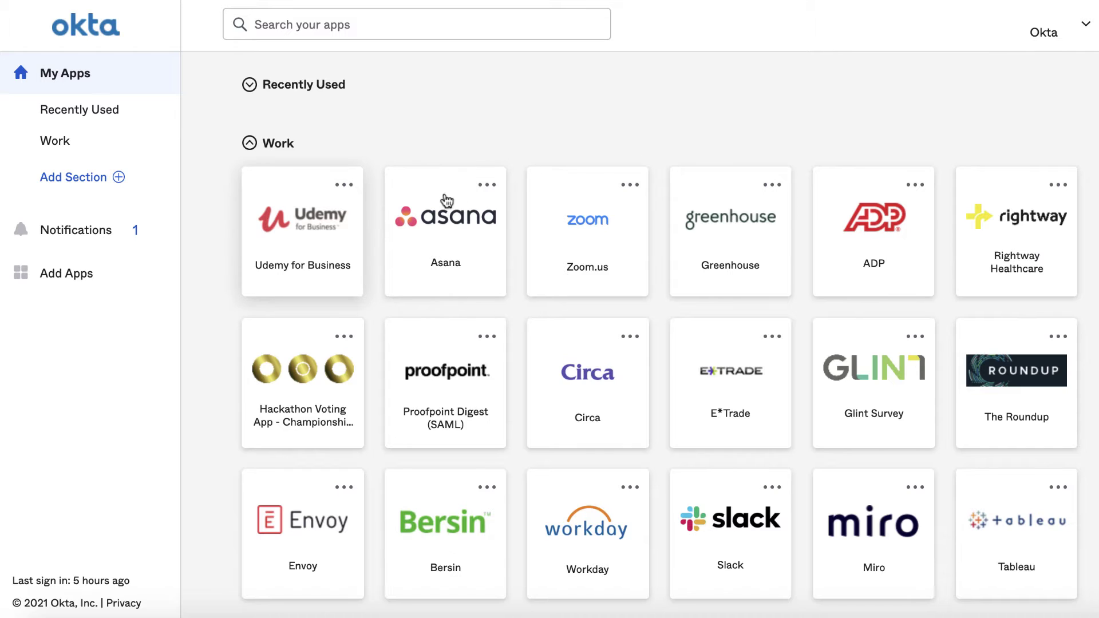
- Launch Udemy for Business, then Rightway Healthcare, entering its password in the Sign In To App dialog
left_click(304, 233)
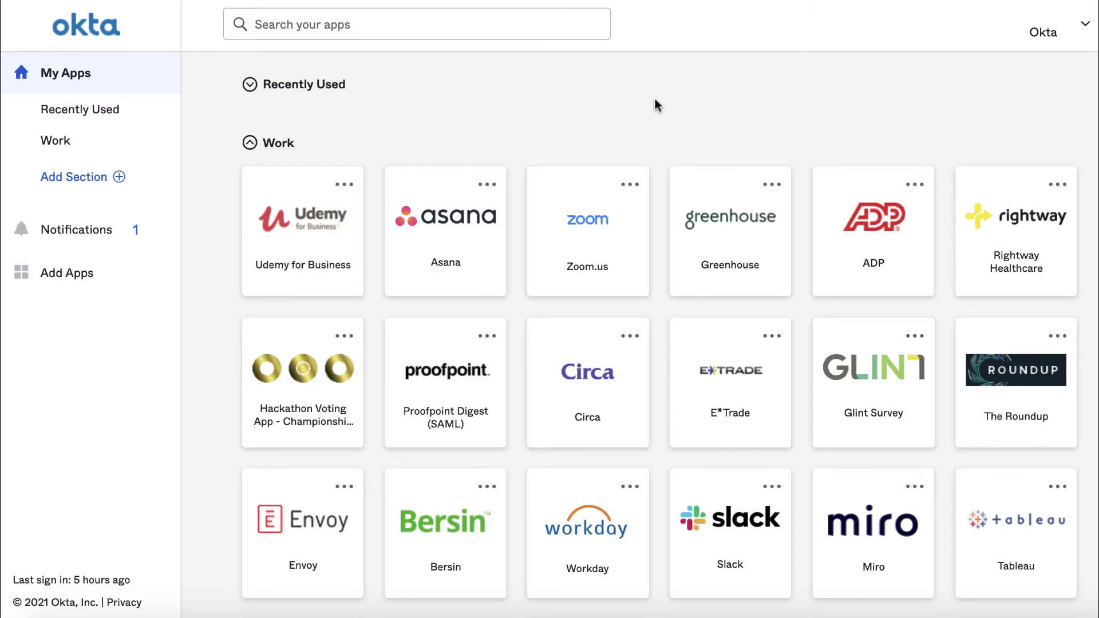
left_click(1002, 214)
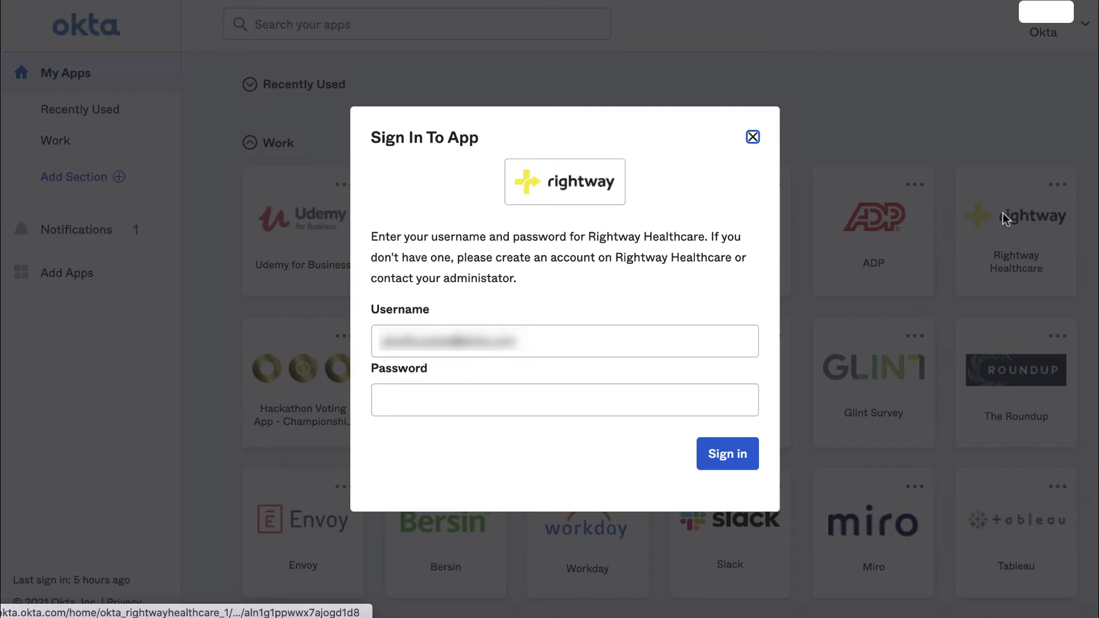
left_click(730, 391)
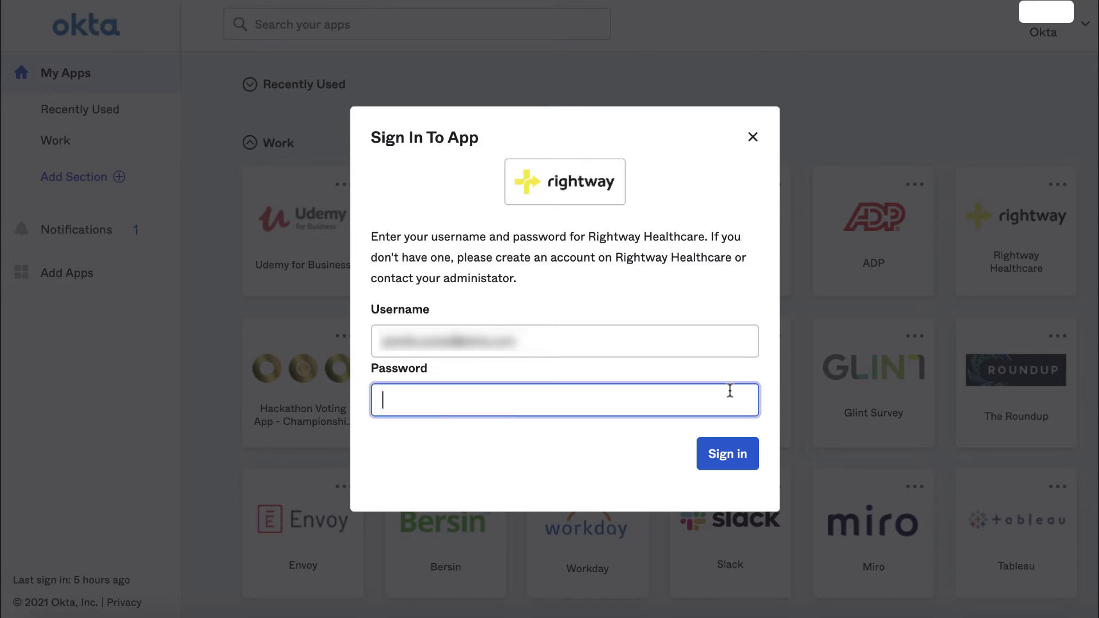
type("•••••••••")
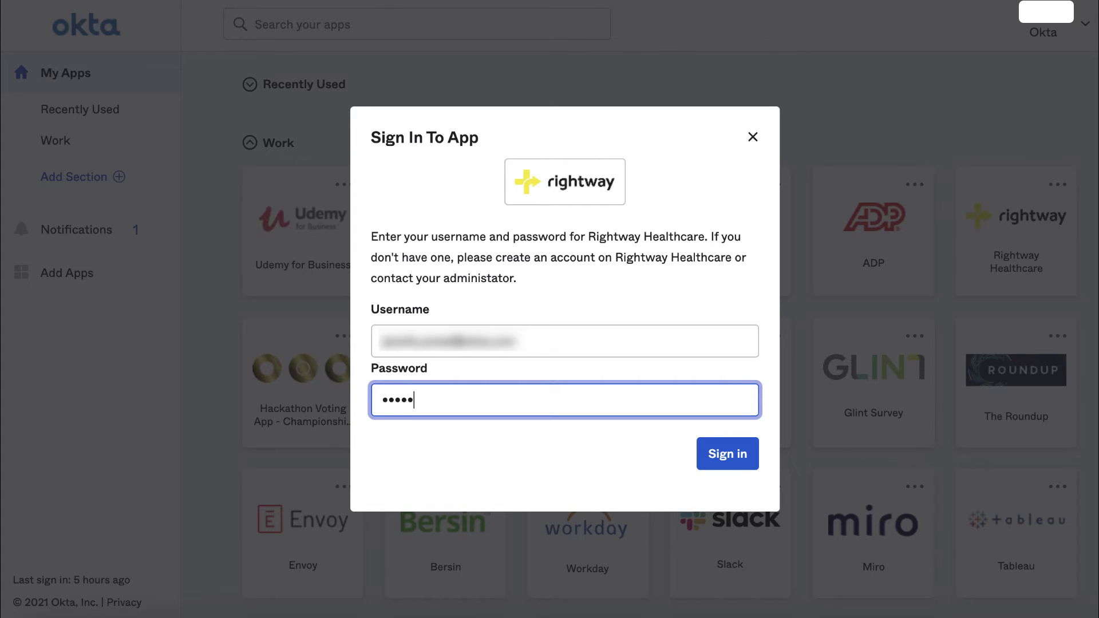
type("•")
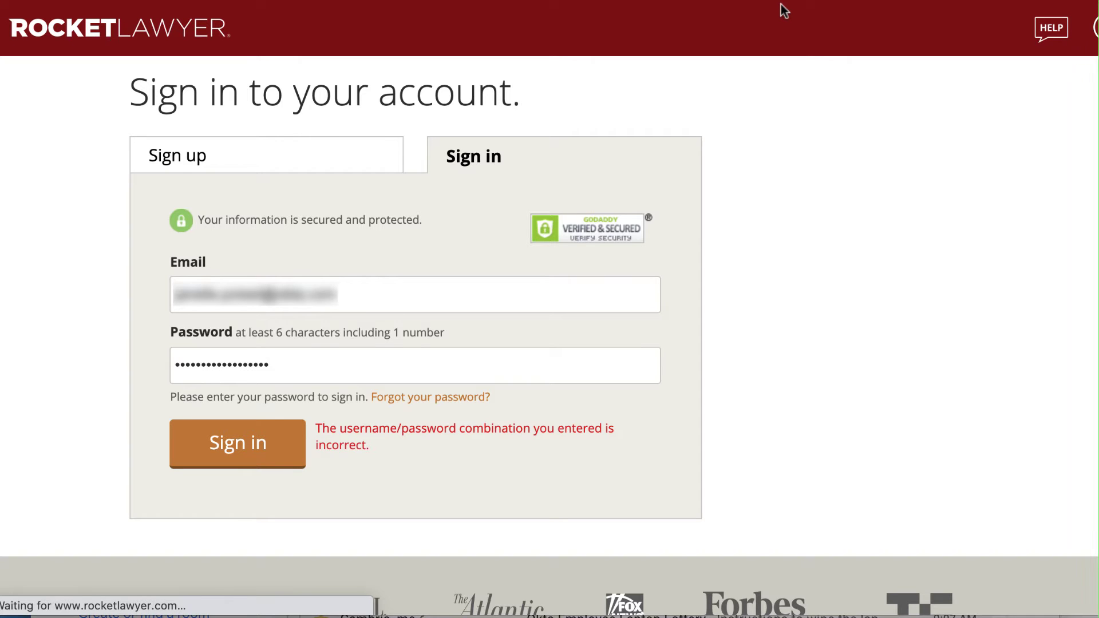
- Retry signing in on the Rocket Lawyer sign-in form
left_click(249, 456)
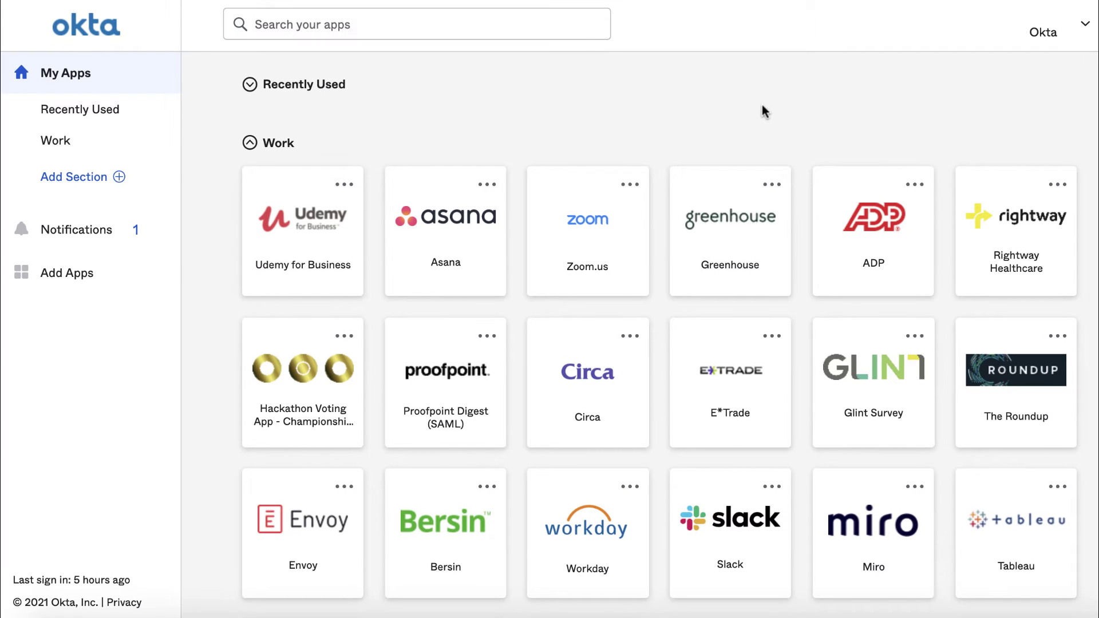
- Create a dashboard section named 'Personal' and drag Udemy for Business into it
left_click(114, 178)
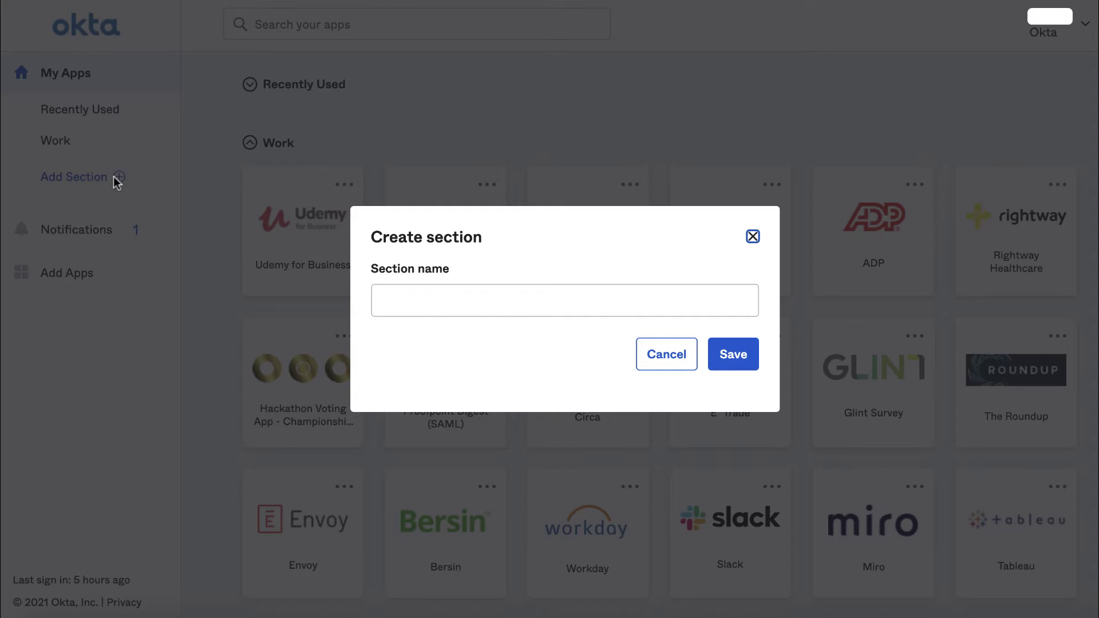
left_click(601, 308)
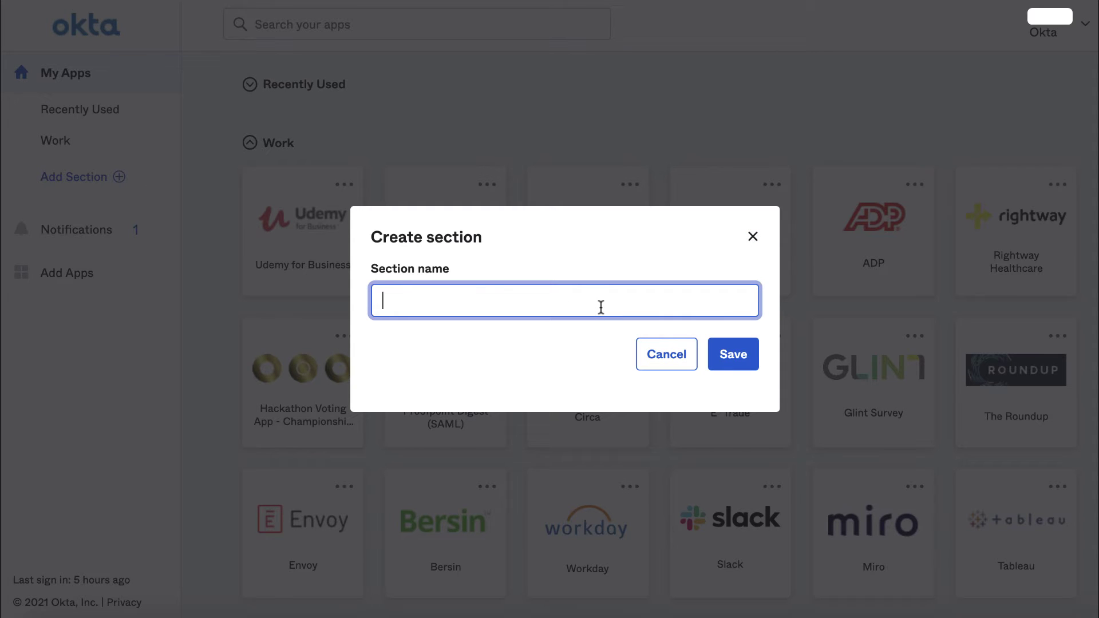
type("Personal")
left_click(732, 362)
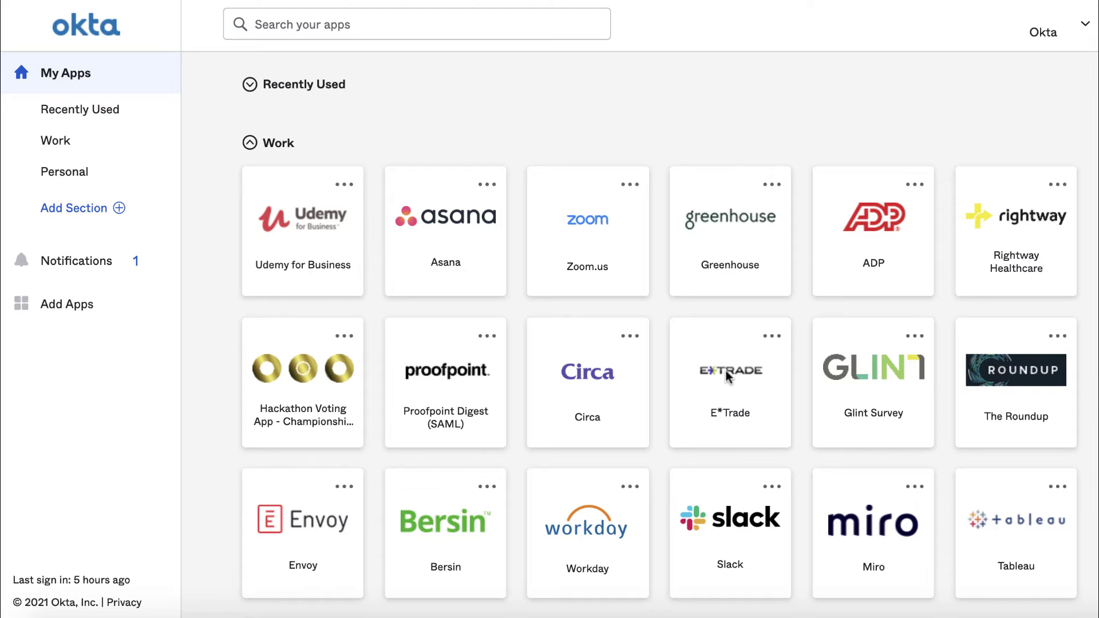
left_click_drag(310, 234, 119, 173)
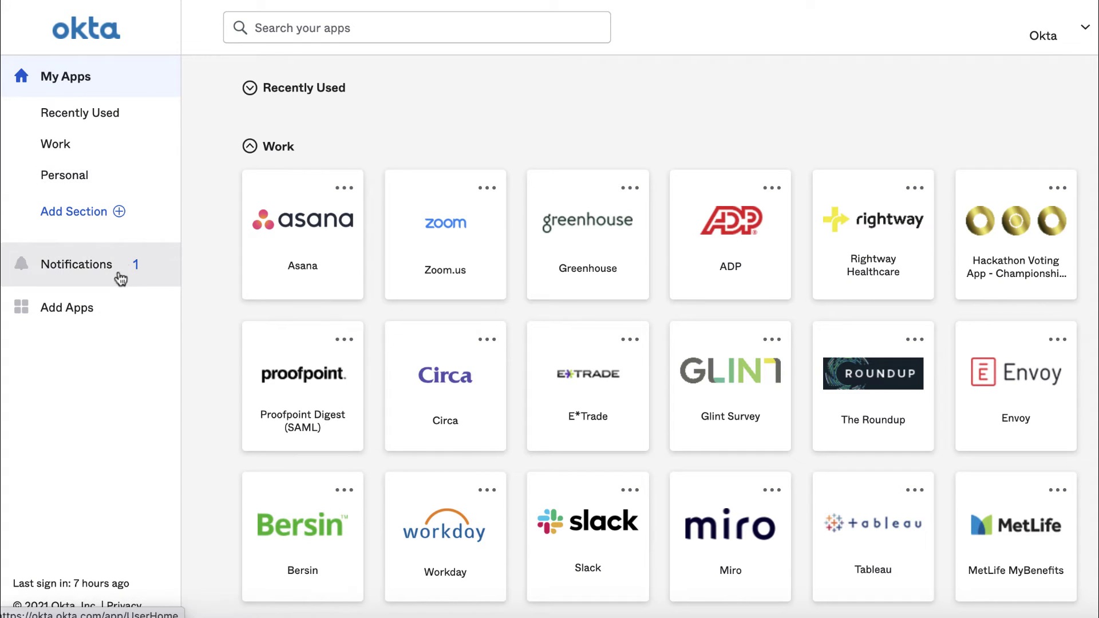
- Search the app catalog for 'Facebook' and add it to the dashboard
left_click(119, 308)
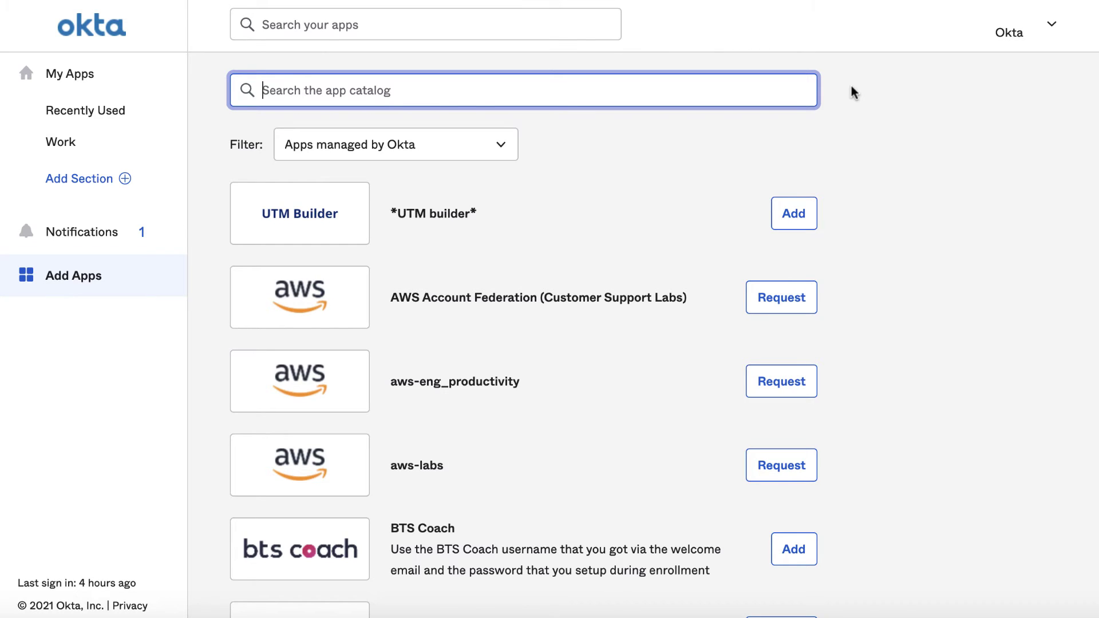
type("Facebook")
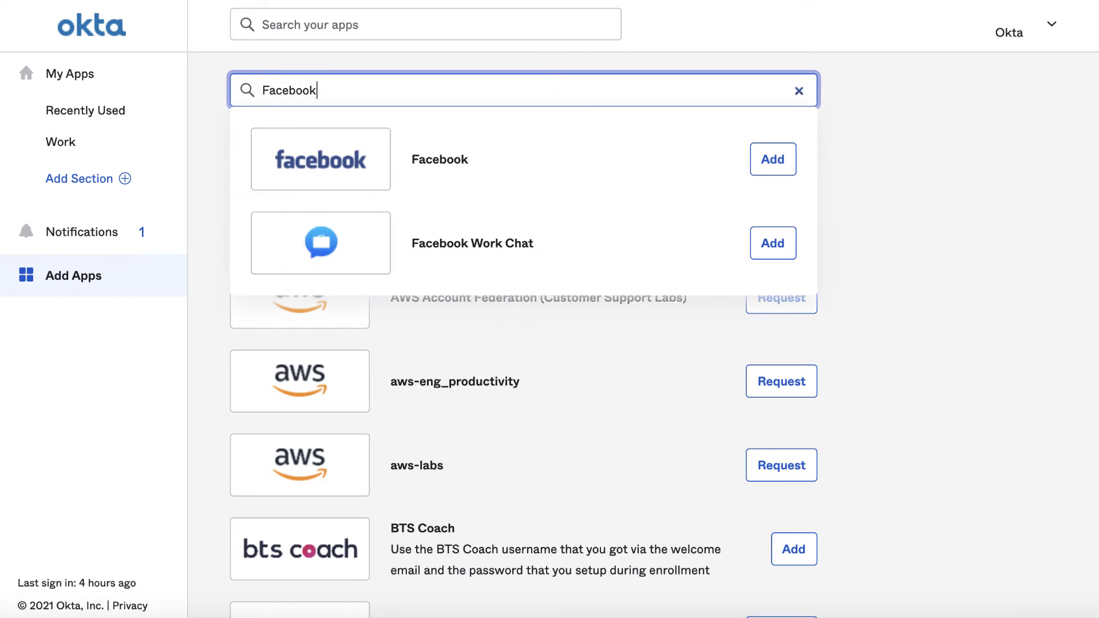
left_click(772, 160)
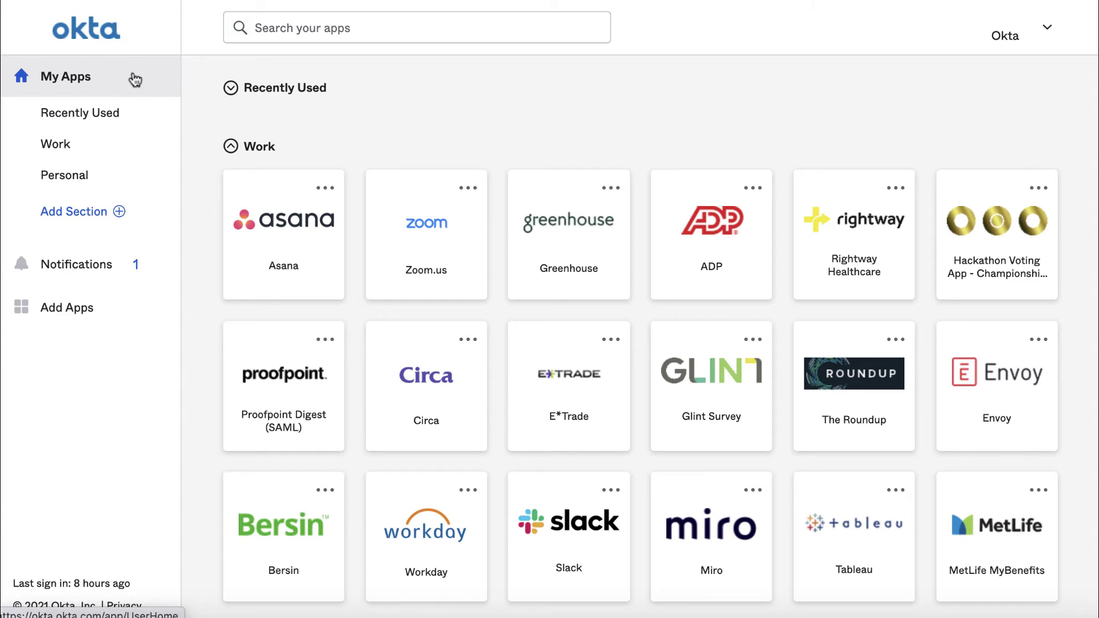
- Open Asana's app settings and expand See password, Update credentials and General
left_click(330, 186)
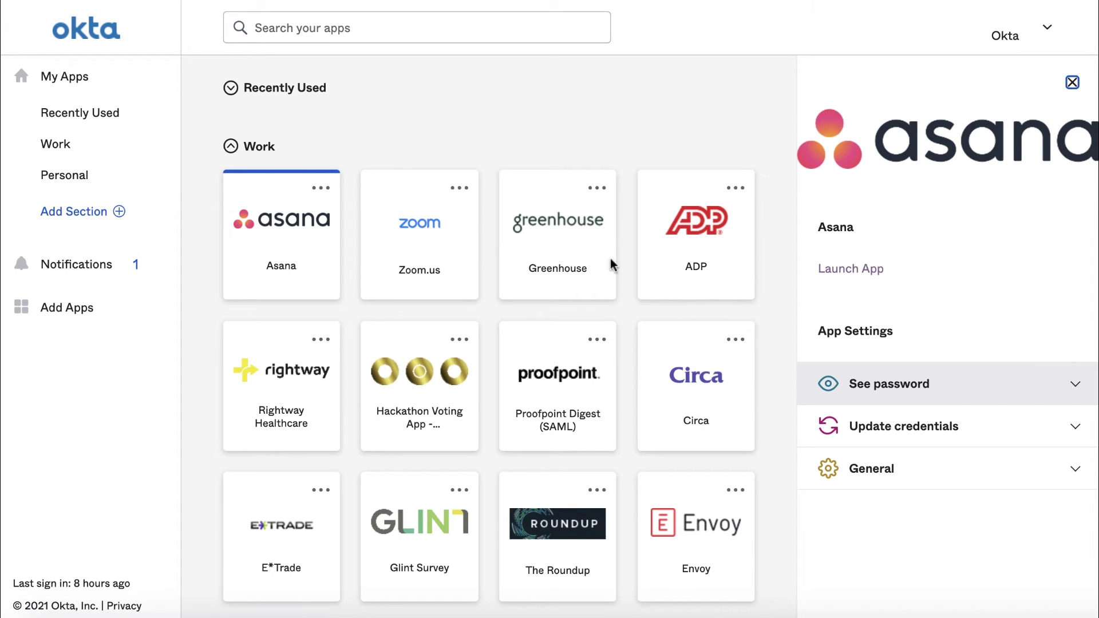
left_click(1077, 391)
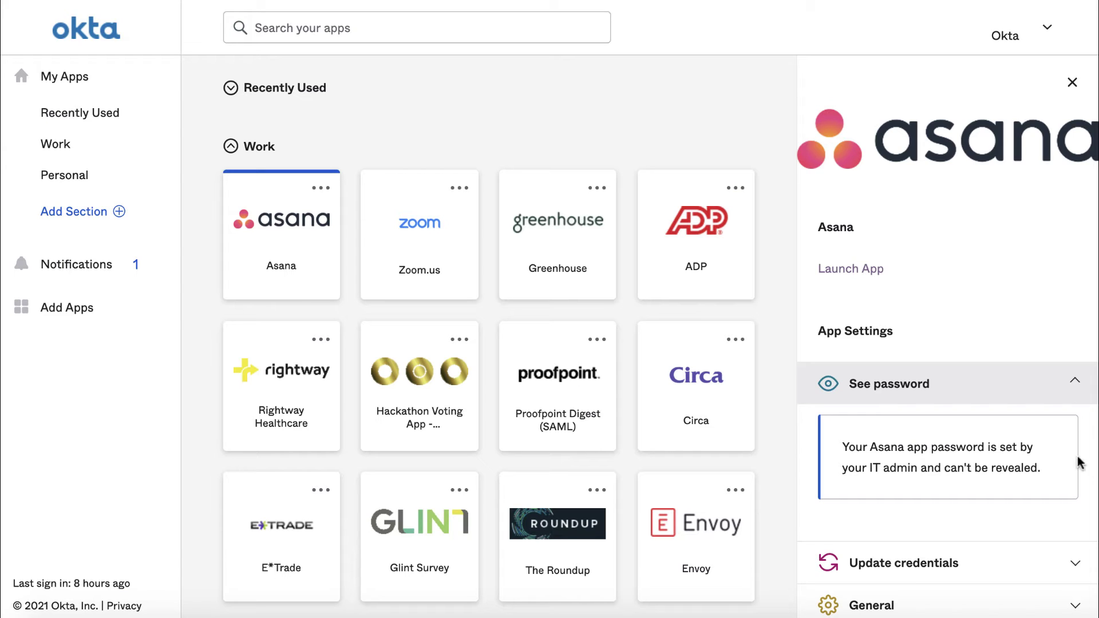
left_click(1078, 567)
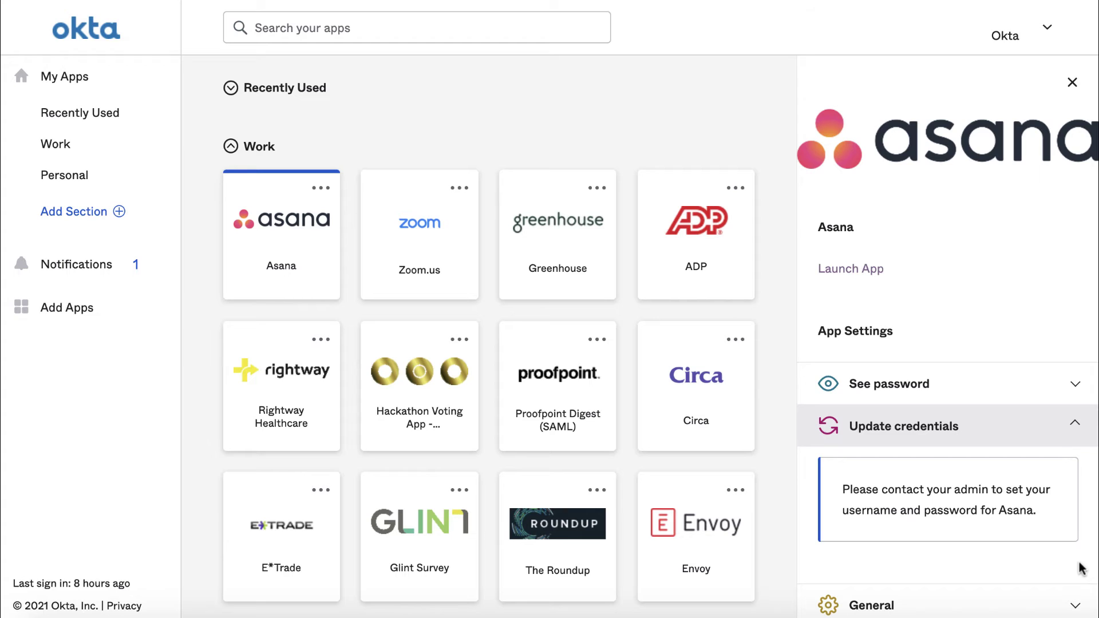
left_click(1079, 607)
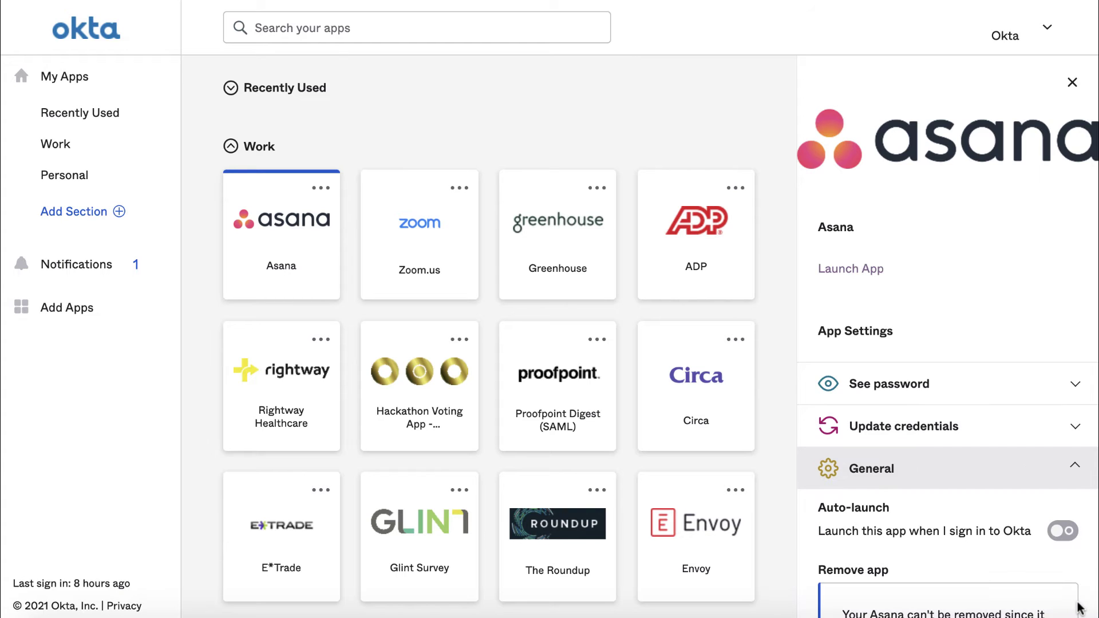
scroll(1079, 607, "down", 3)
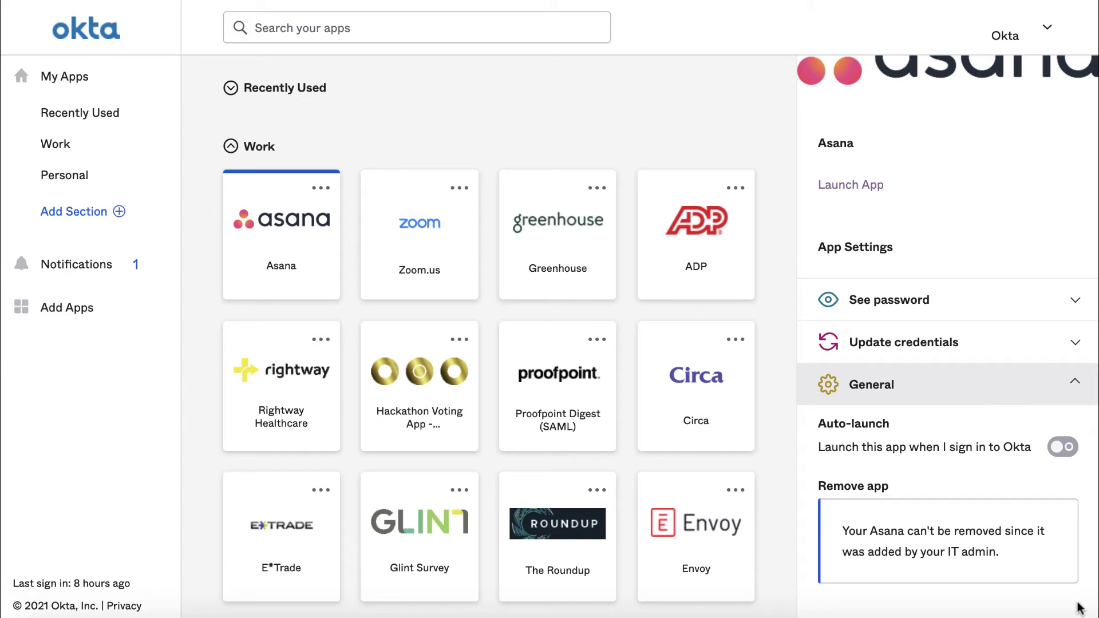
- Re-expand Asana's password and credential information, then open the account menu
left_click(1075, 303)
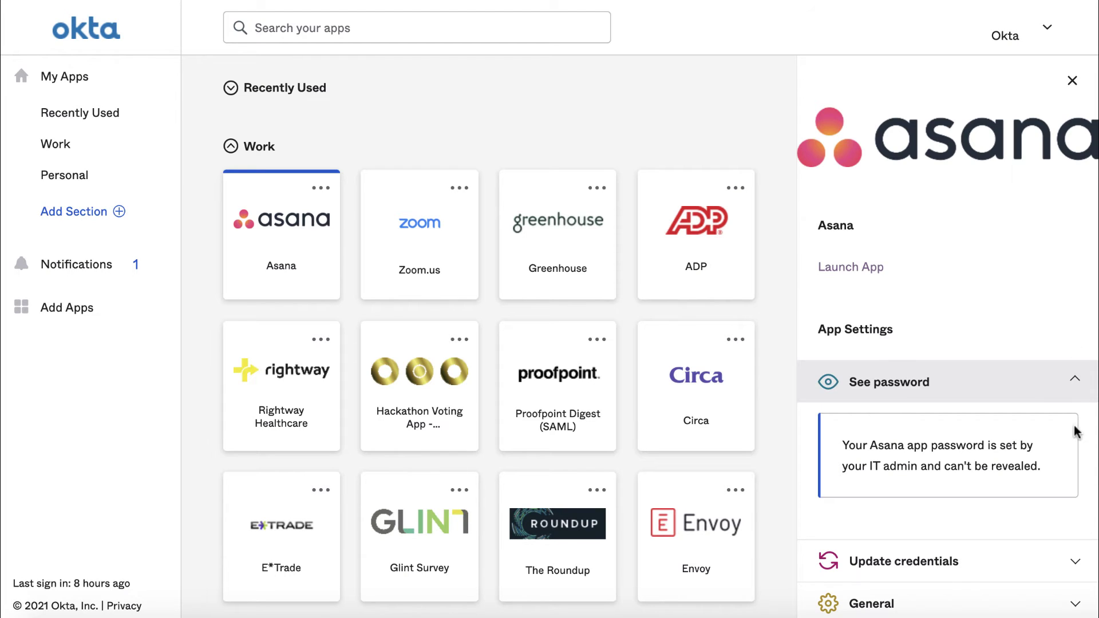
left_click(1075, 561)
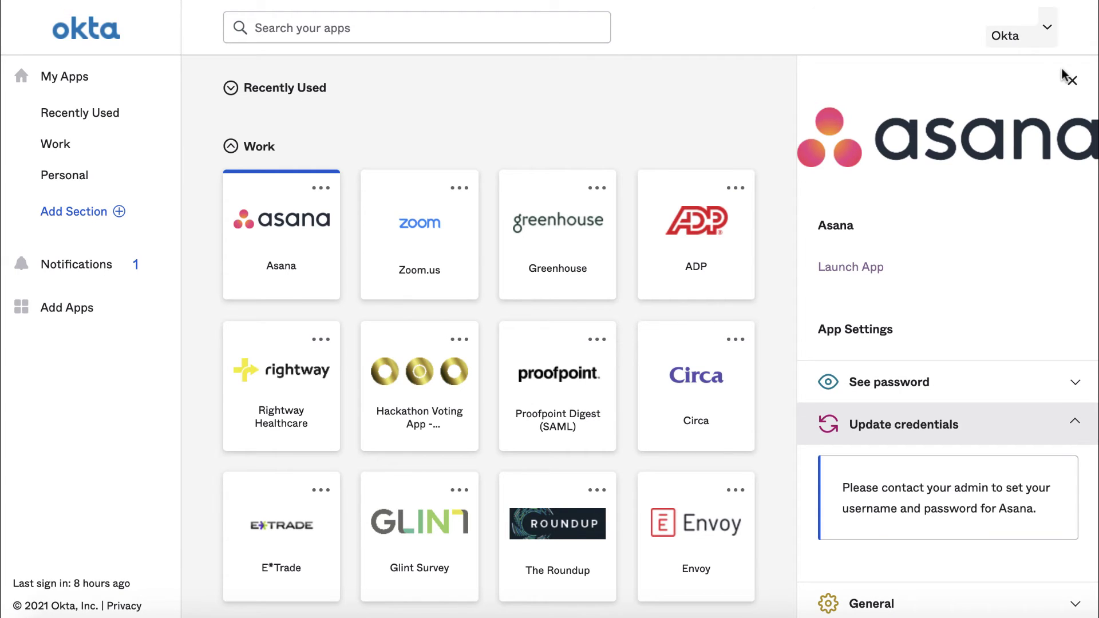
left_click(1048, 29)
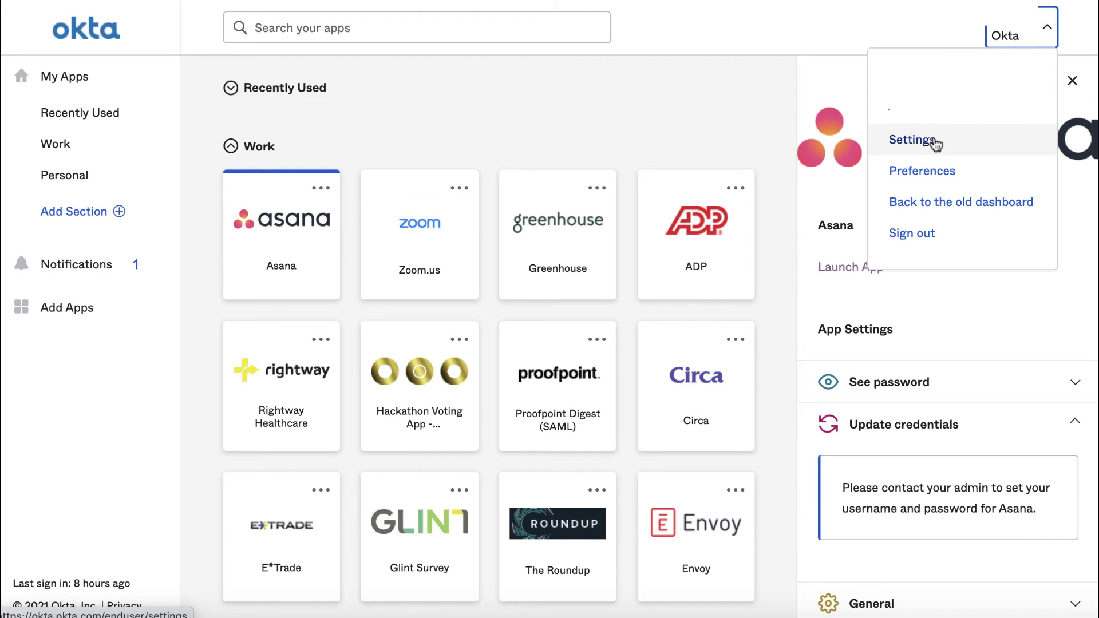
- Review the Account settings page, then return to My Apps and reopen the account menu
left_click(910, 140)
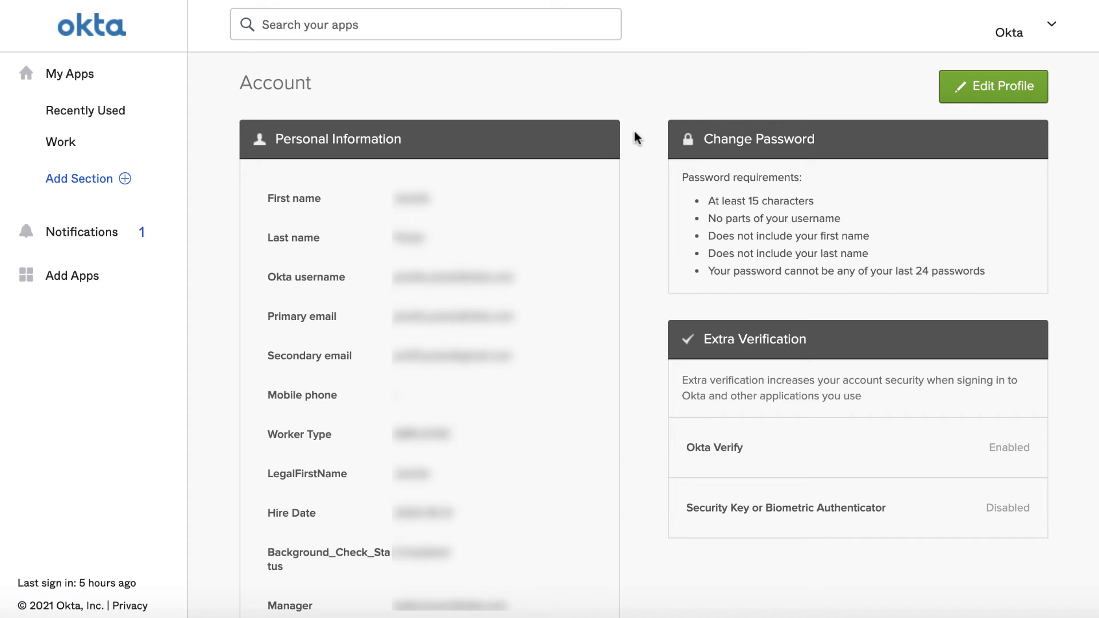
scroll(636, 137, "down", 20)
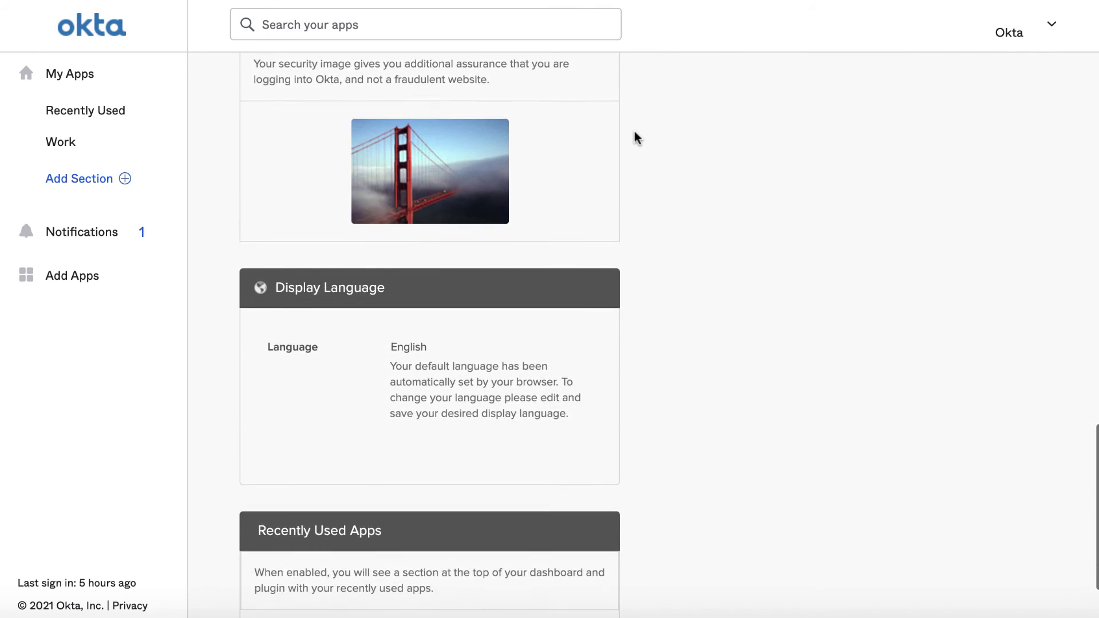
scroll(636, 137, "up", 2)
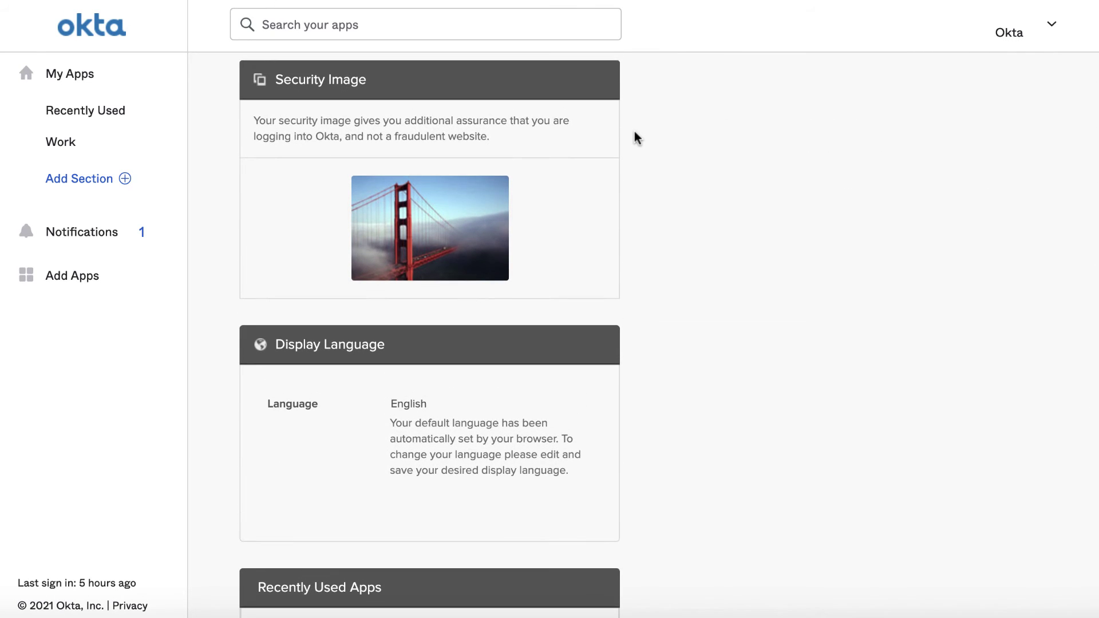
scroll(636, 137, "up", 15)
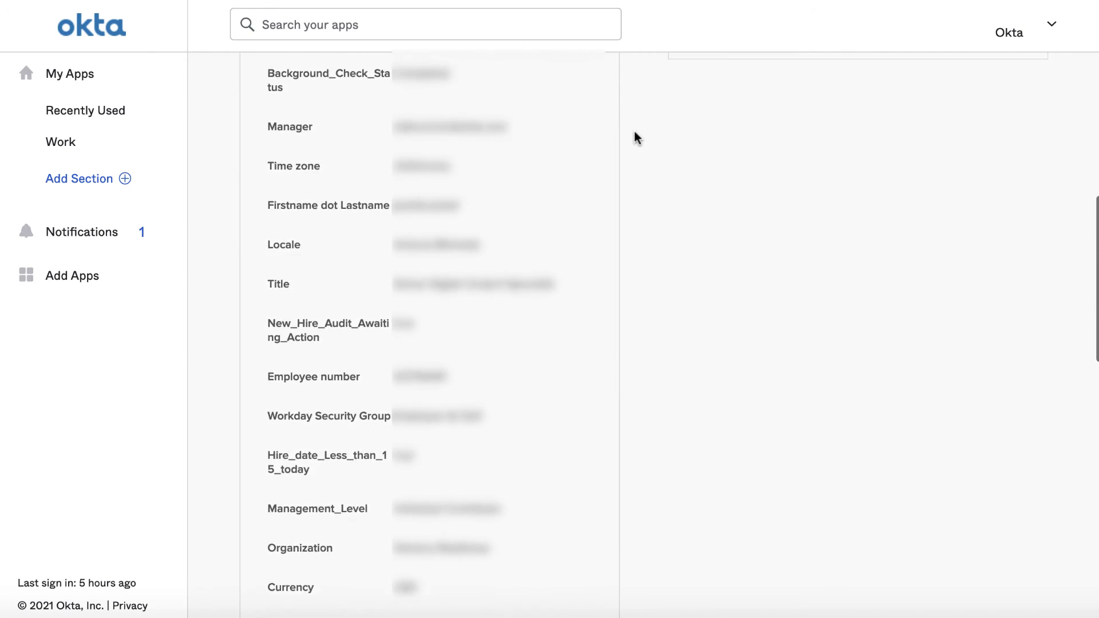
scroll(637, 137, "up", 5)
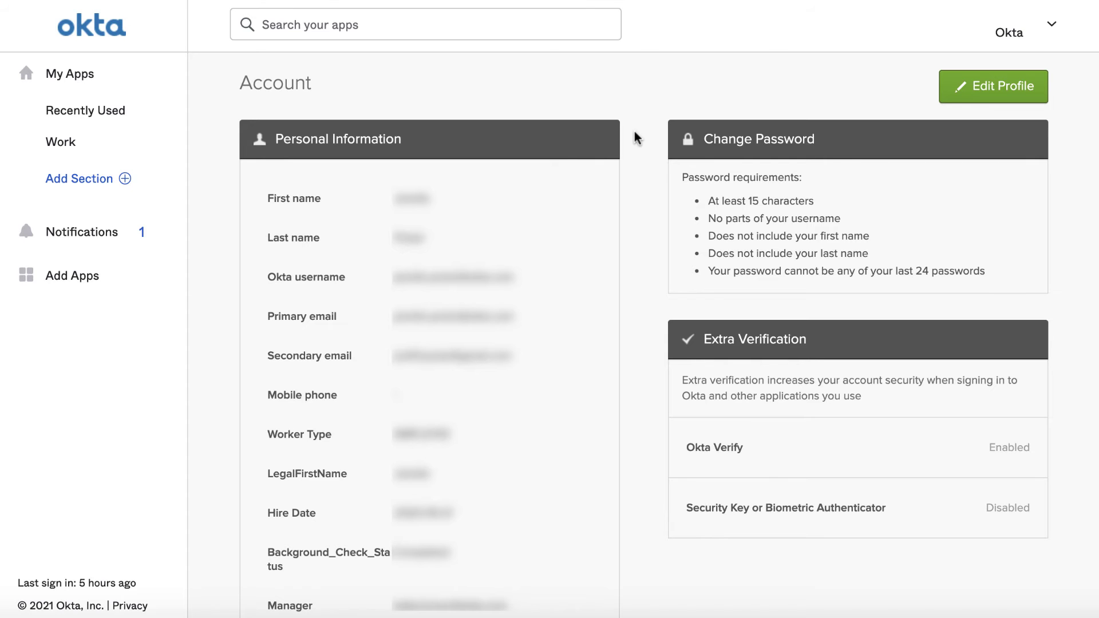
scroll(637, 137, "down", 15)
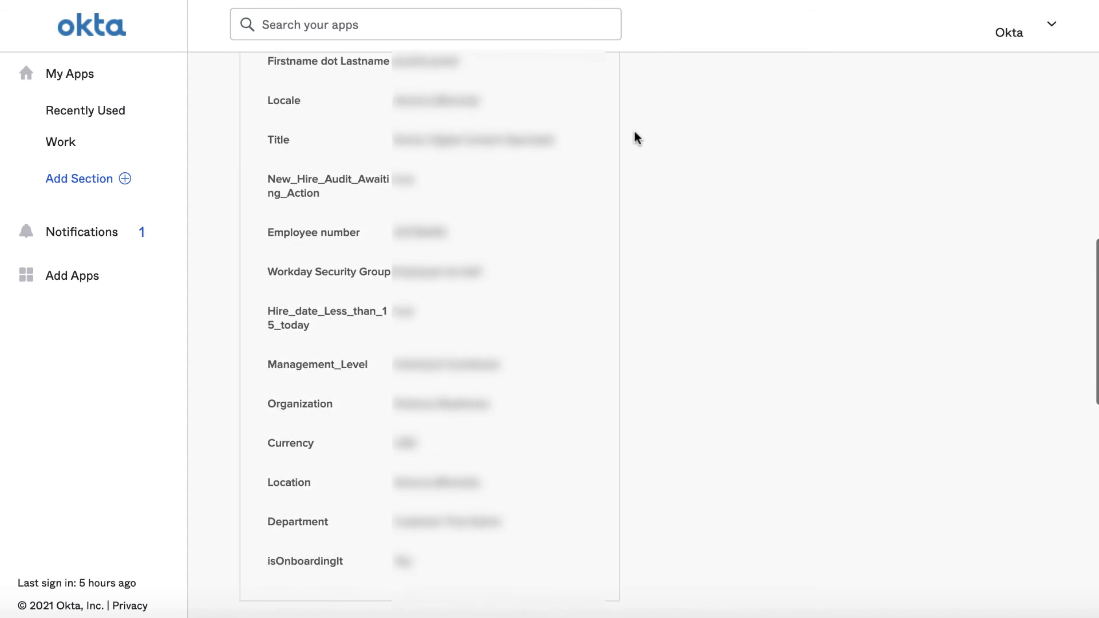
scroll(637, 138, "down", 6)
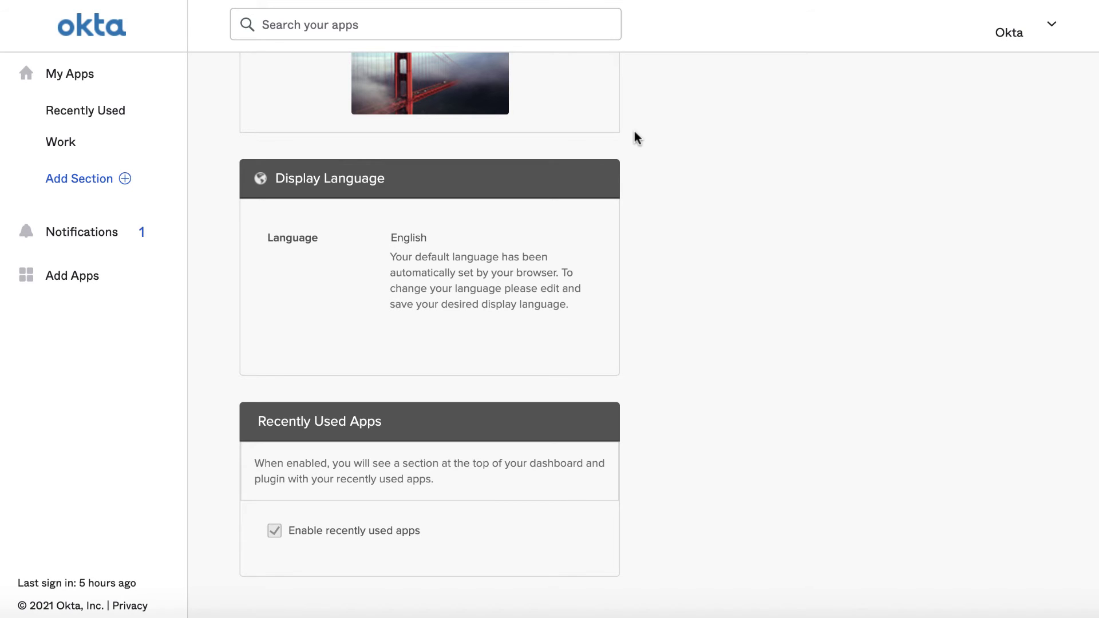
scroll(636, 138, "up", 12)
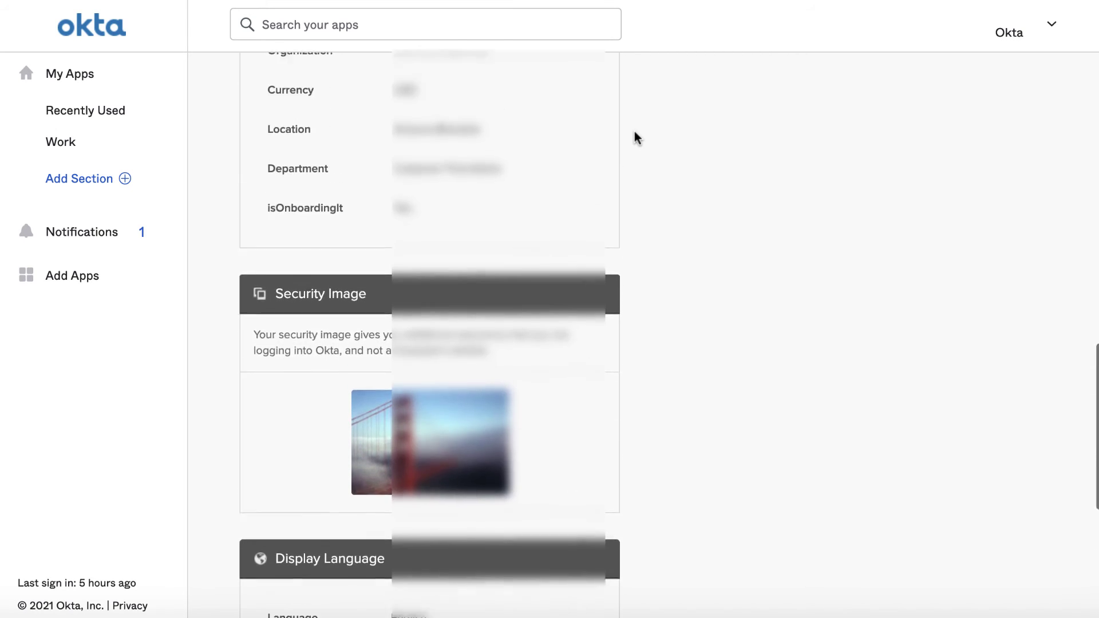
scroll(637, 137, "up", 10)
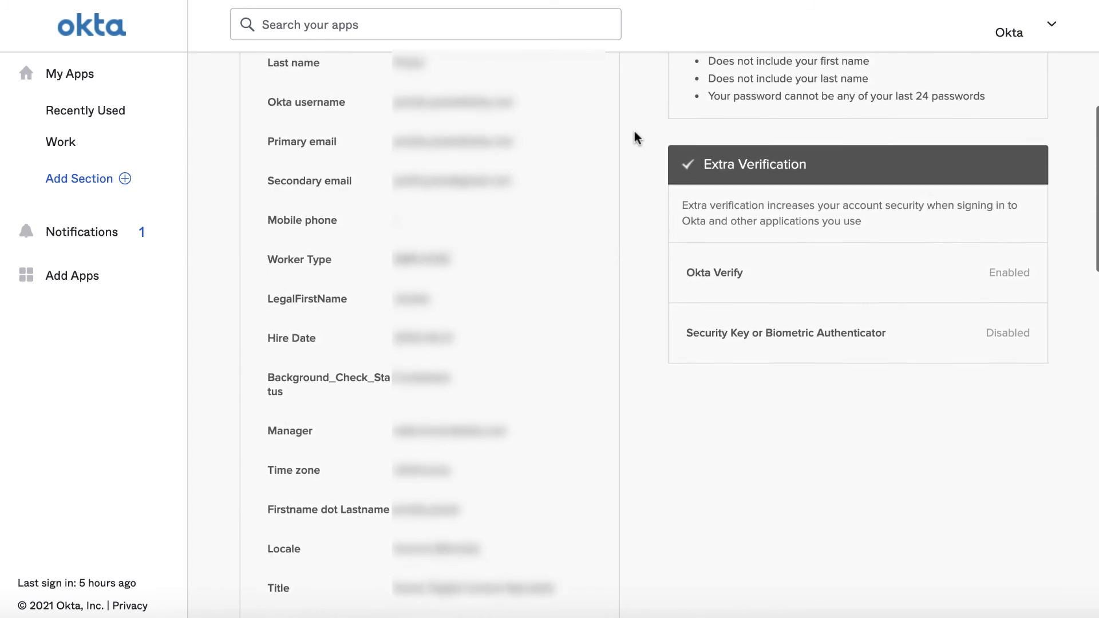
scroll(637, 137, "up", 1)
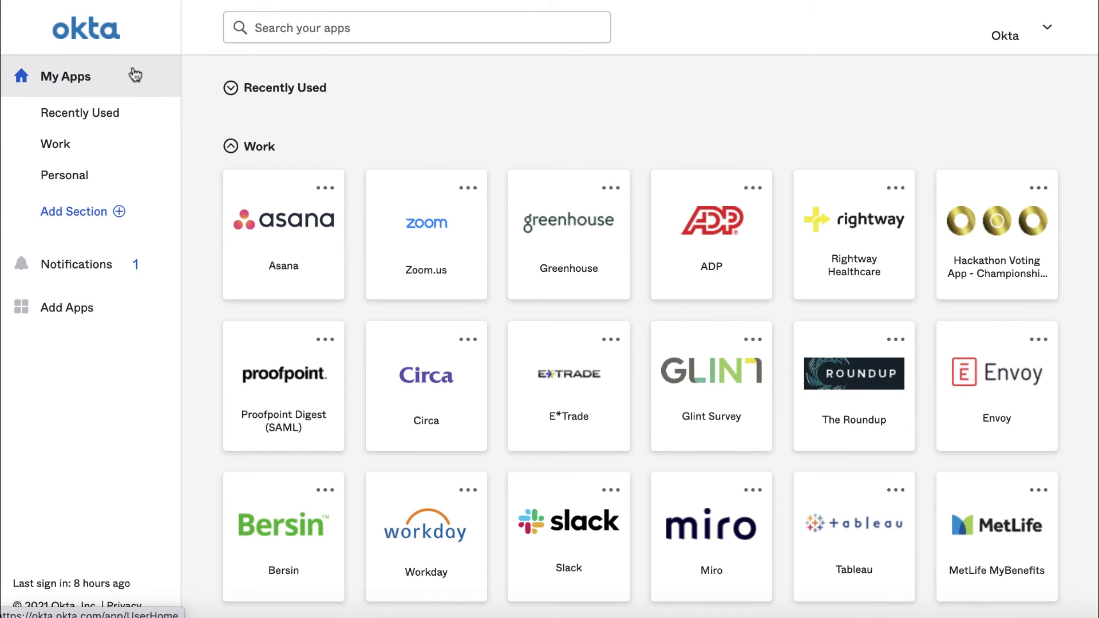
left_click(132, 68)
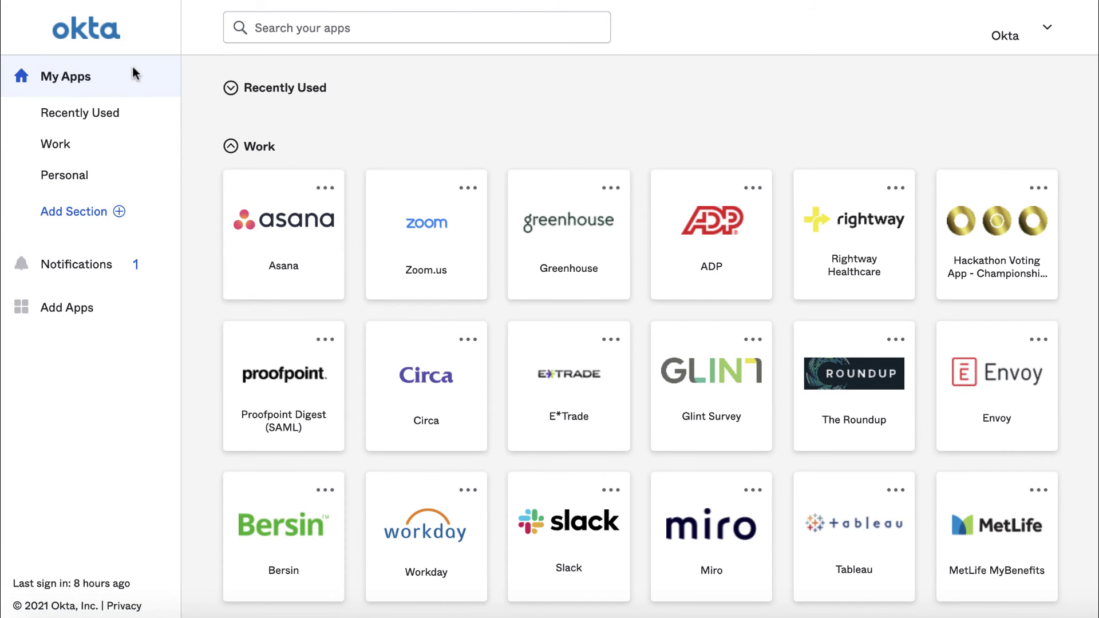
left_click(1046, 32)
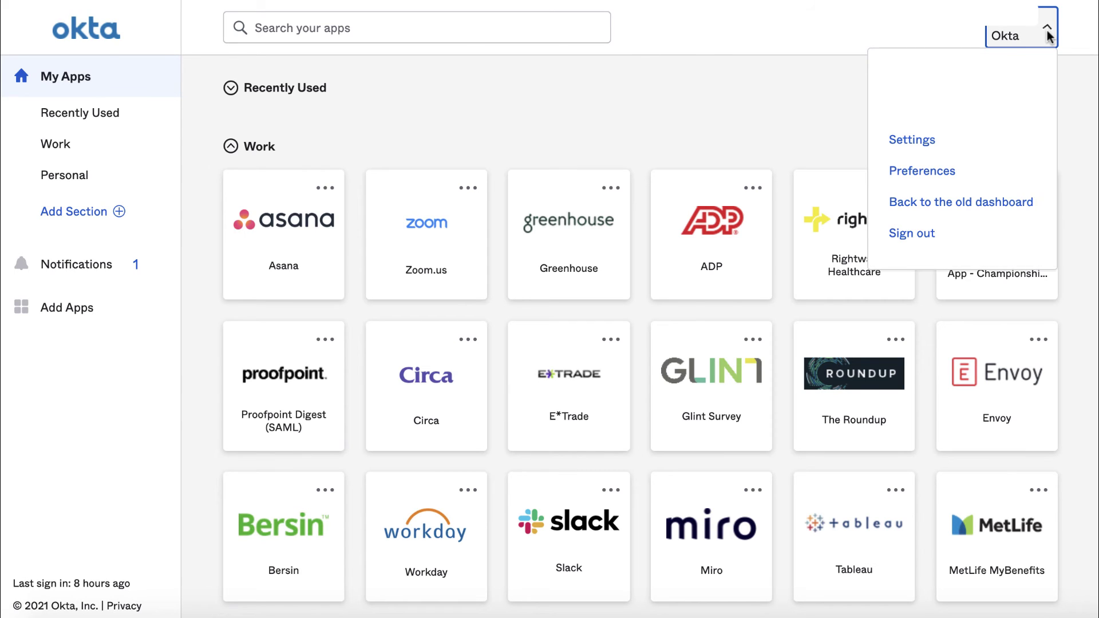
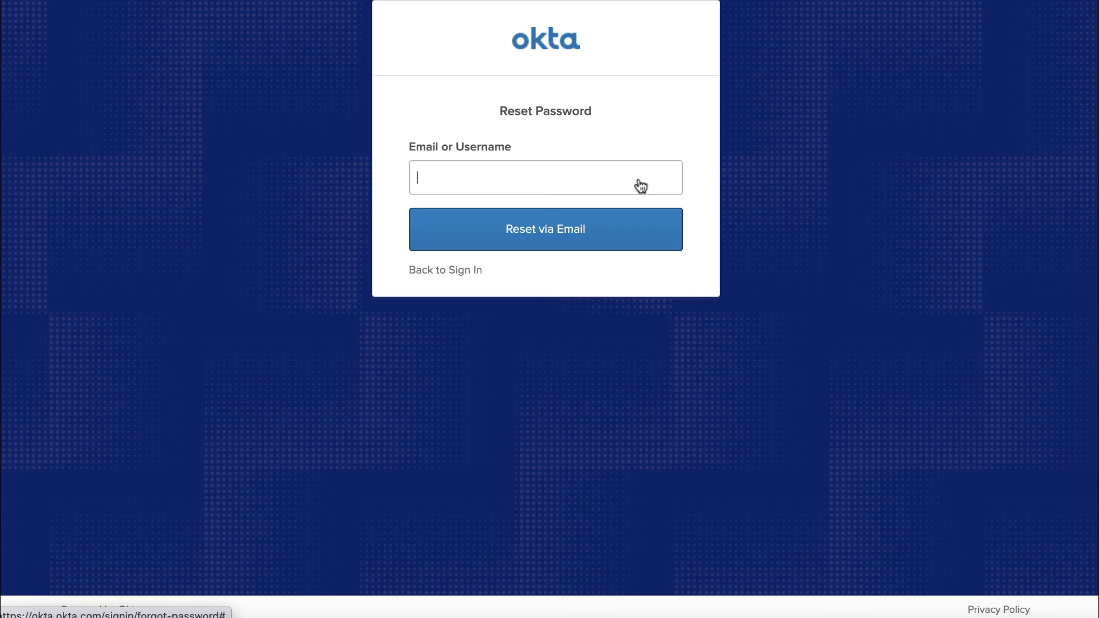
- Return to the sign-in form and answer the question about the food least liked as a child
left_click(470, 271)
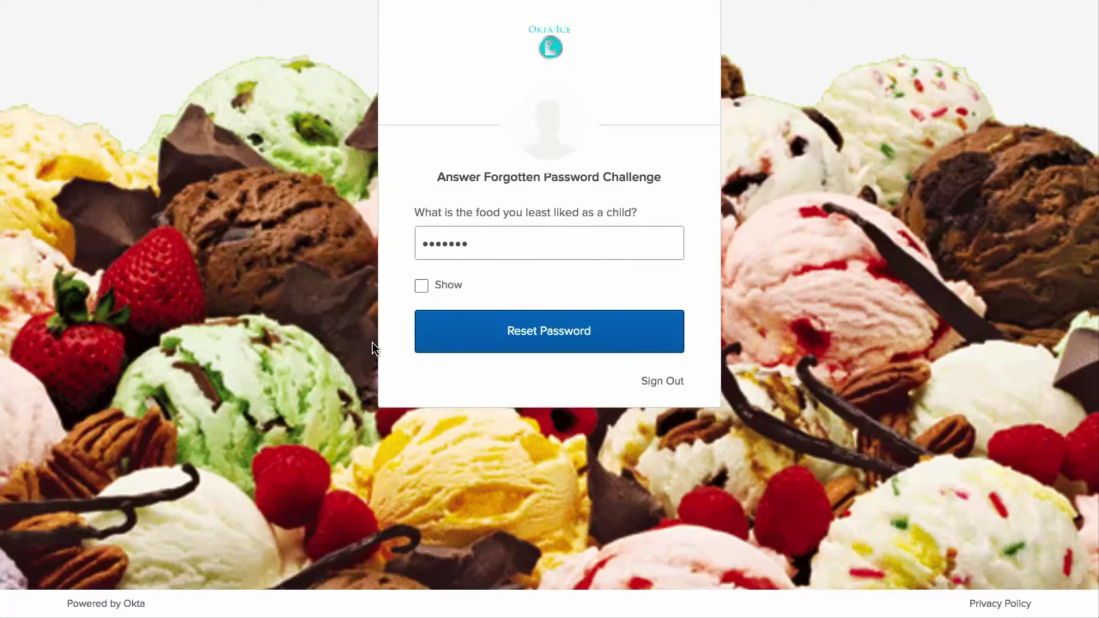
- Submit the security answer, then fill in the new password in both fields
left_click(547, 341)
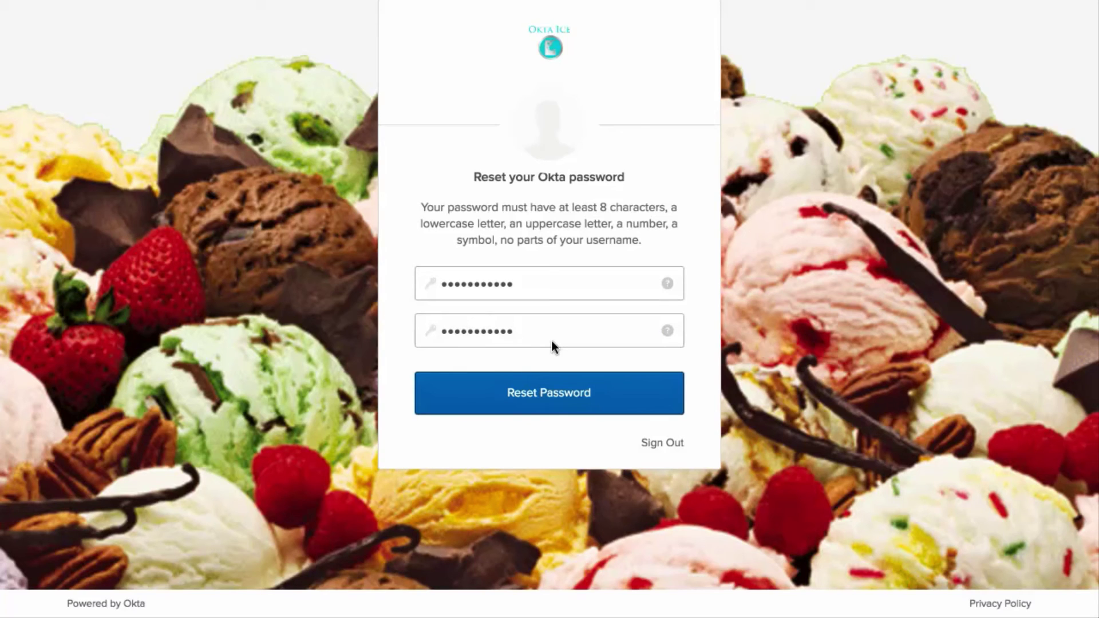
- Submit the new password, request an SMS code, and enter the received verification code
left_click(547, 404)
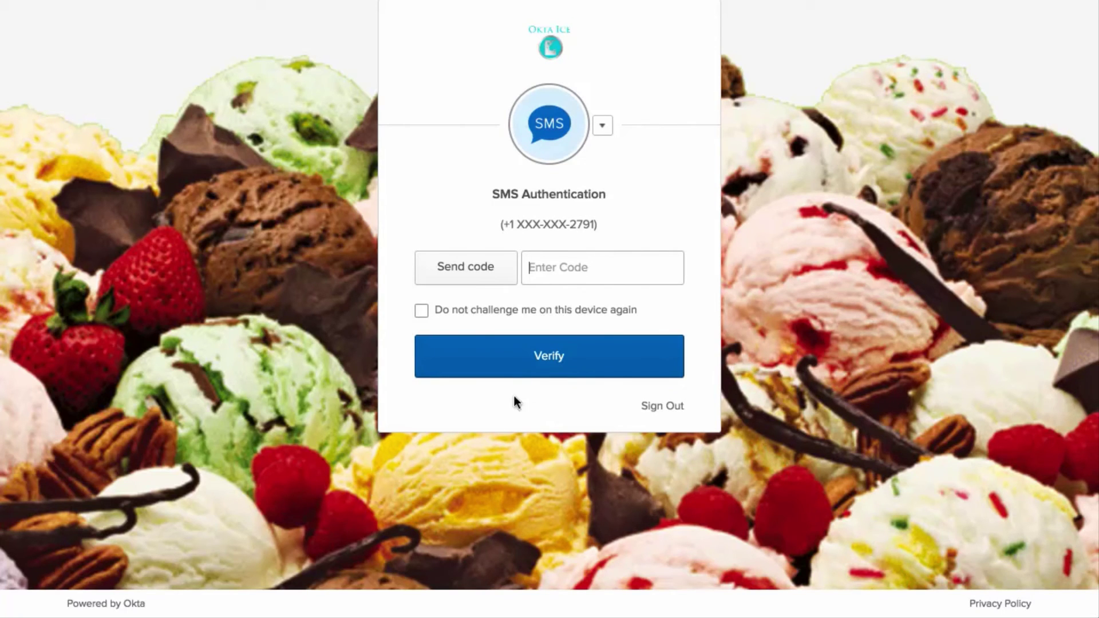
left_click(469, 272)
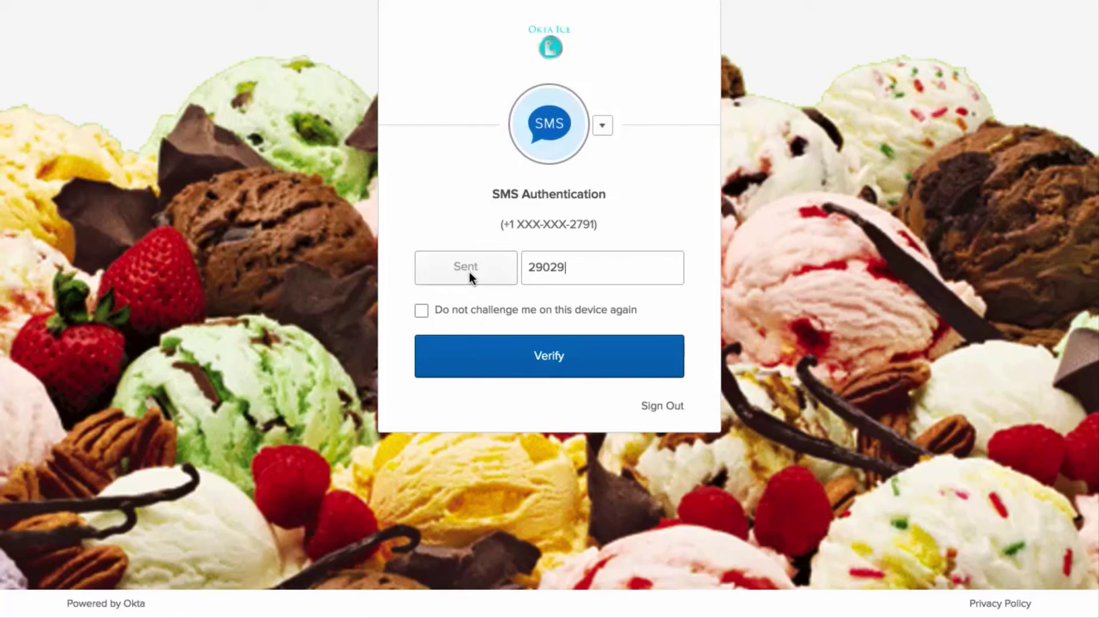